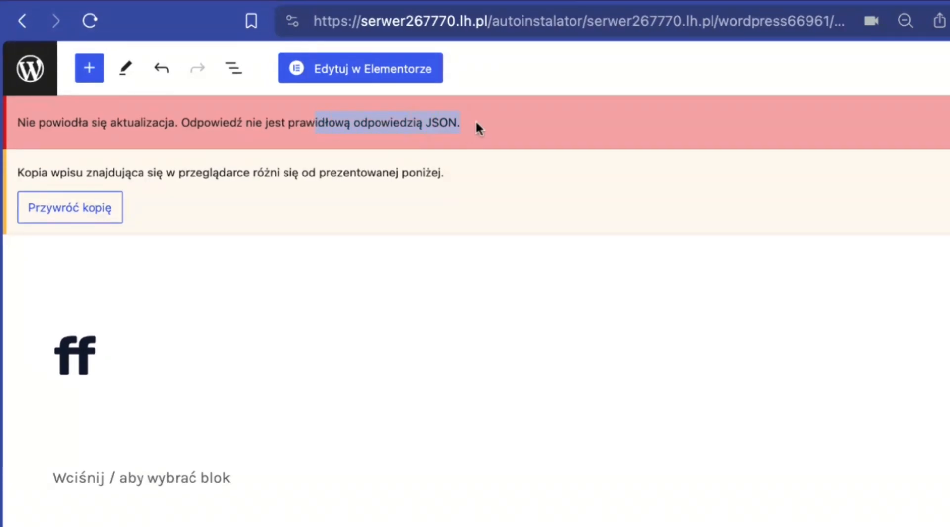
Step: Return from the new page draft to the 3D System page and open it for editing in Elementor
click(353, 179)
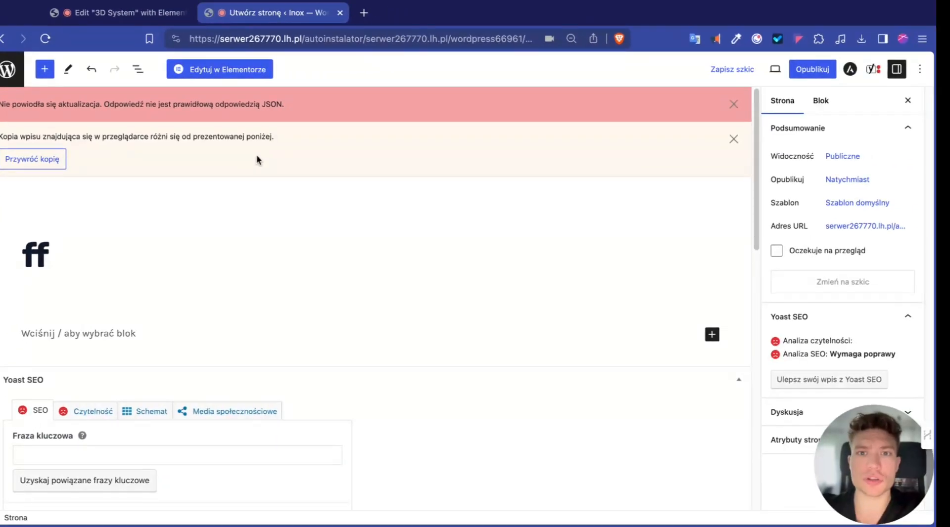
key(super+Left)
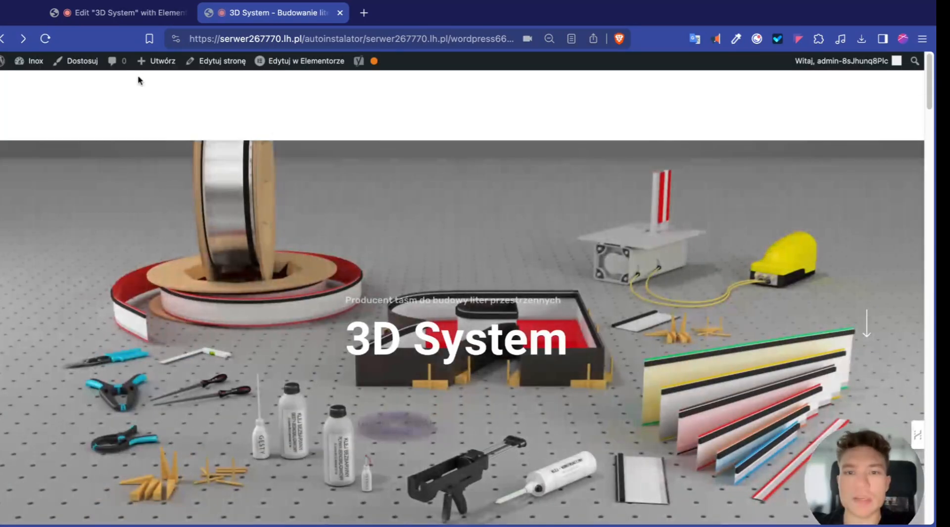
click(292, 63)
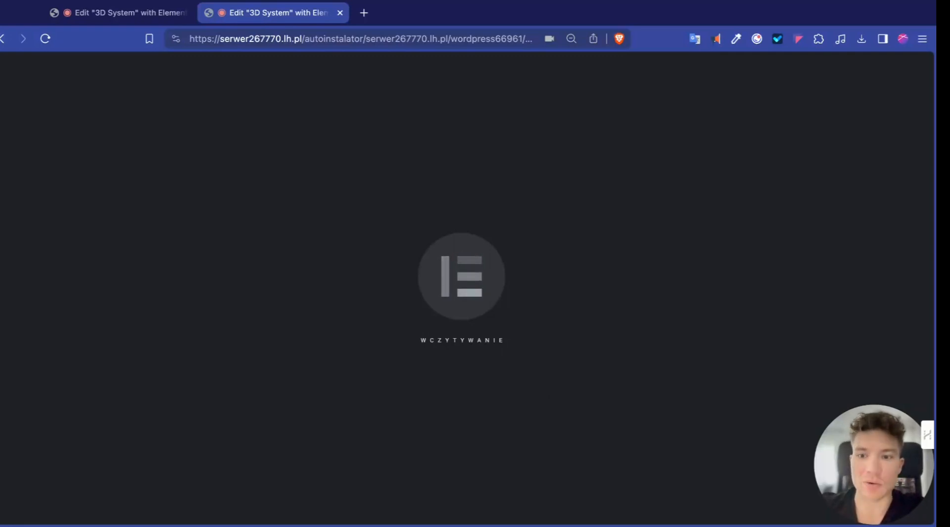
drag(880, 471, 827, 430)
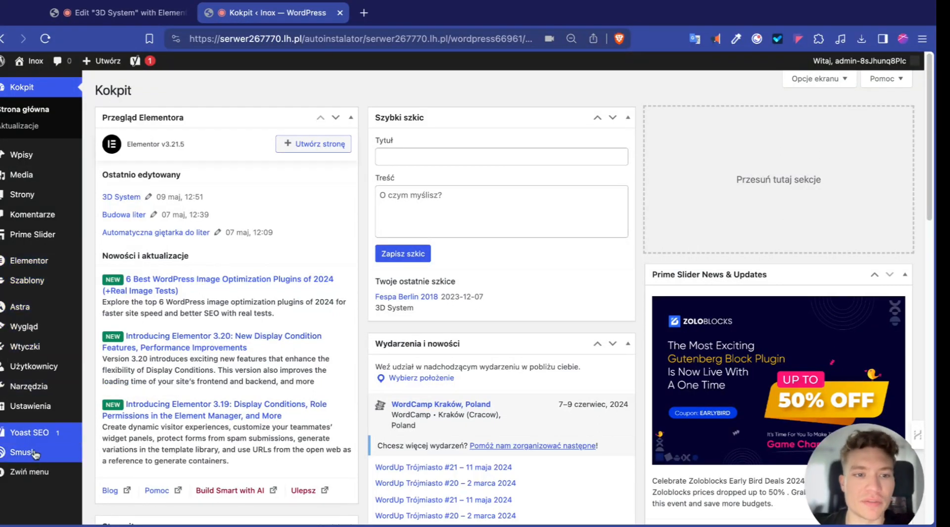
Step: Open the general settings and check the https prefix of the WordPress address and the site address
scroll(37, 366, down, 3)
mouse_move(46, 414)
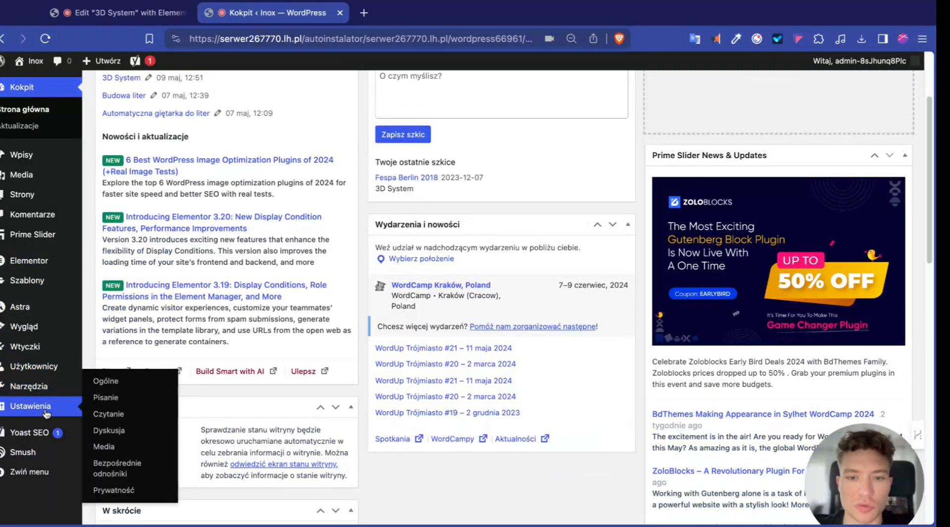
click(101, 381)
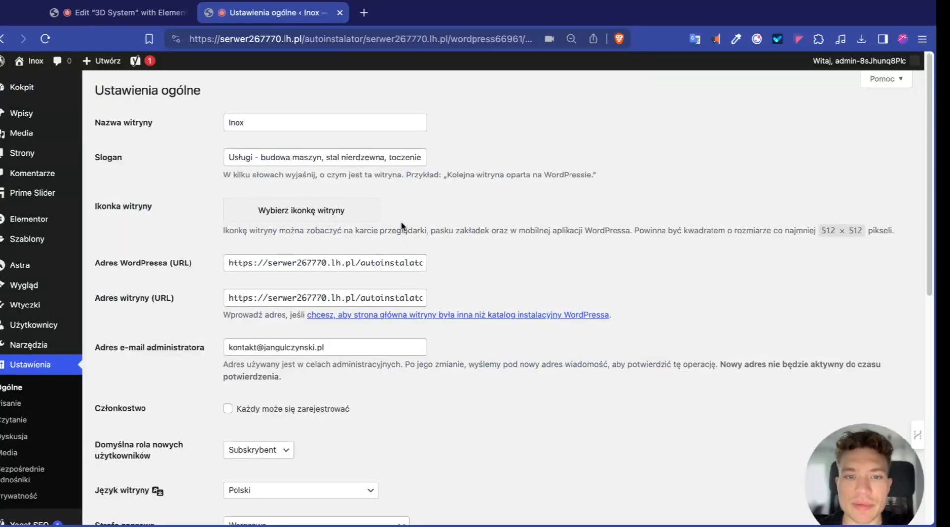
click(267, 261)
click(272, 298)
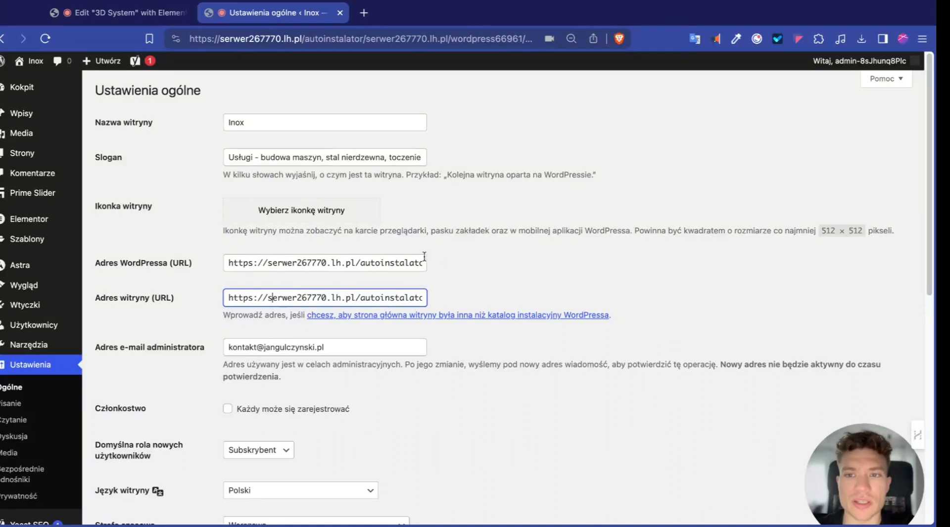
click(277, 263)
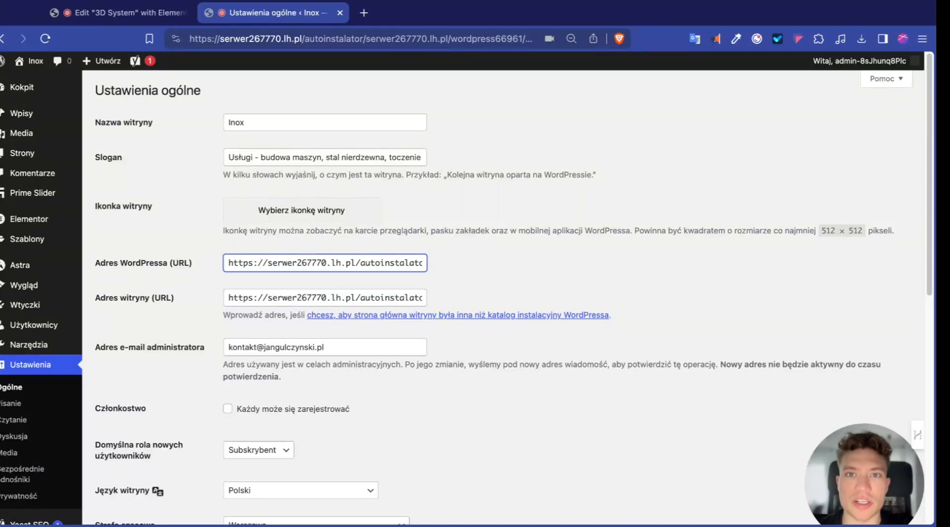
drag(287, 263, 251, 263)
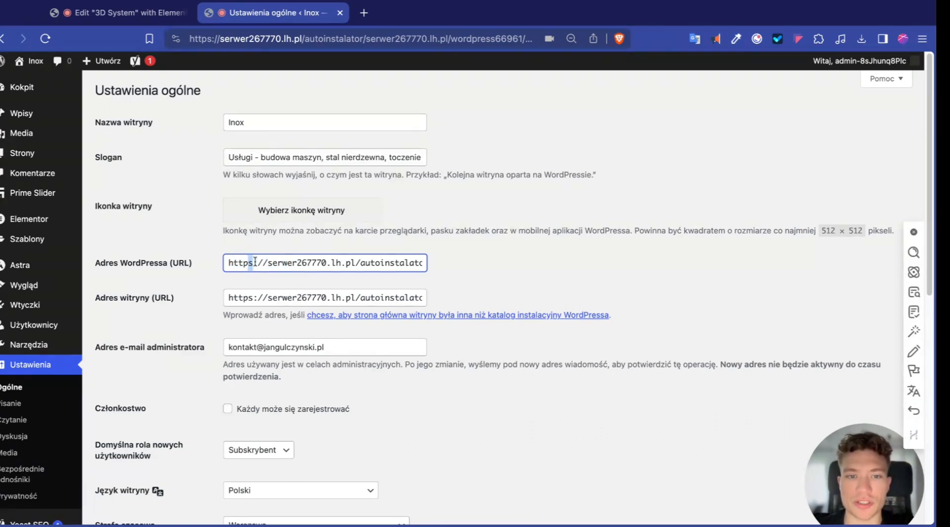
double_click(258, 263)
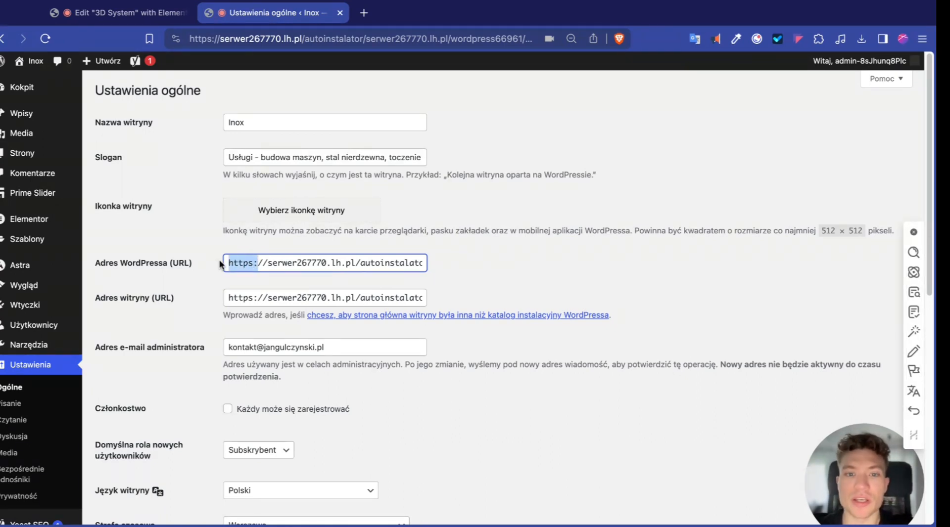
click(251, 263)
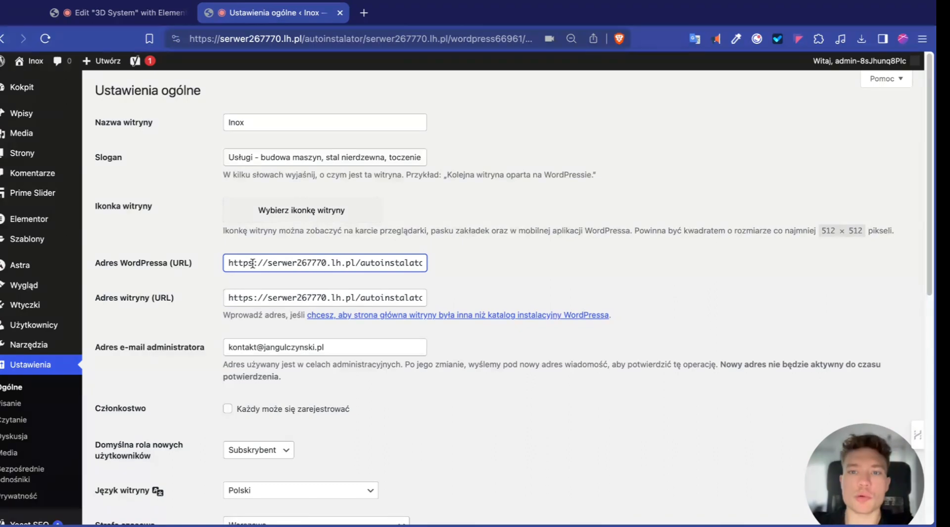
Step: Save the general settings with the WordPress and site addresses as entered
scroll(228, 272, down, 10)
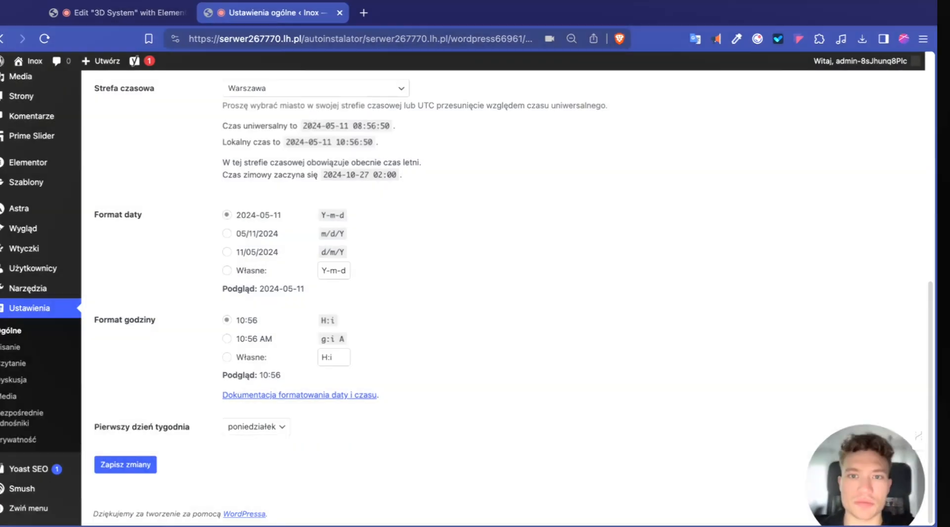
click(127, 464)
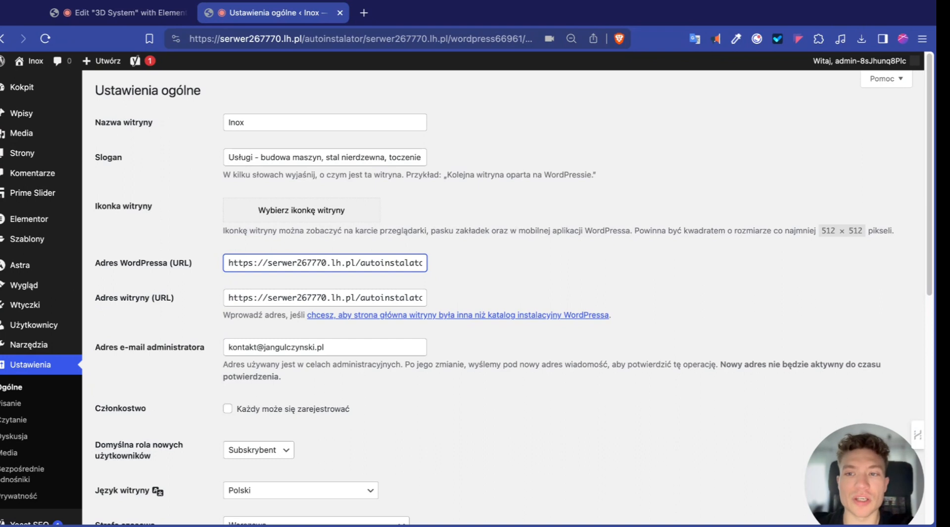
click(253, 257)
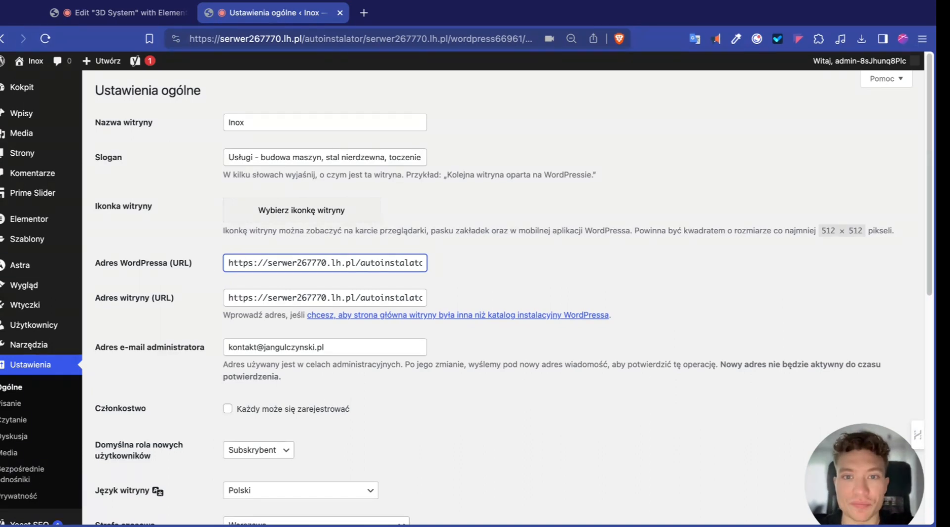
Step: Search the plugin directory for "Velvet Blues Update URLs", then install and activate the Update URLs plugin by KaizenCoders
mouse_move(47, 309)
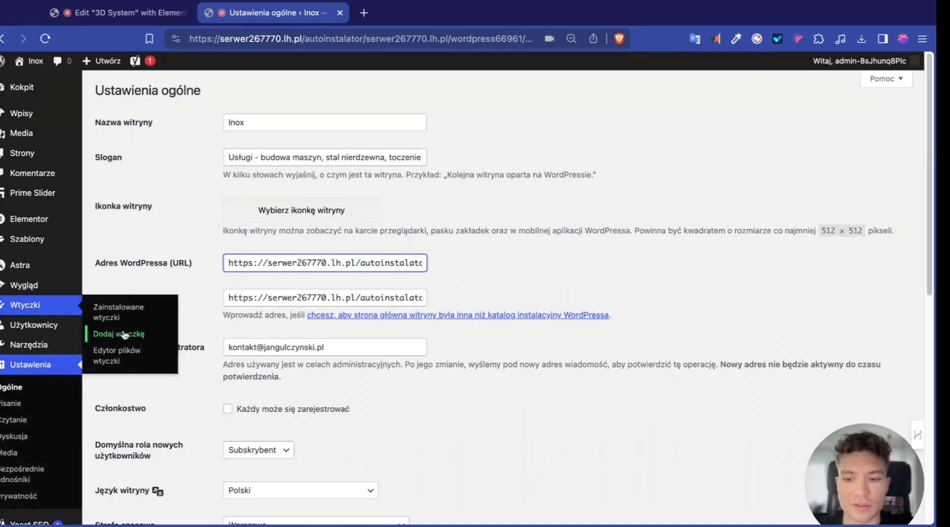
click(130, 333)
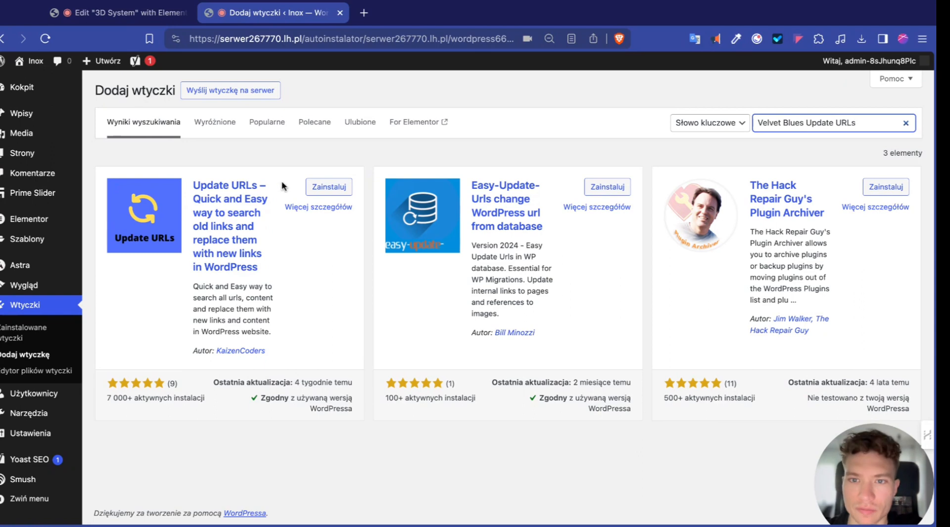
click(317, 188)
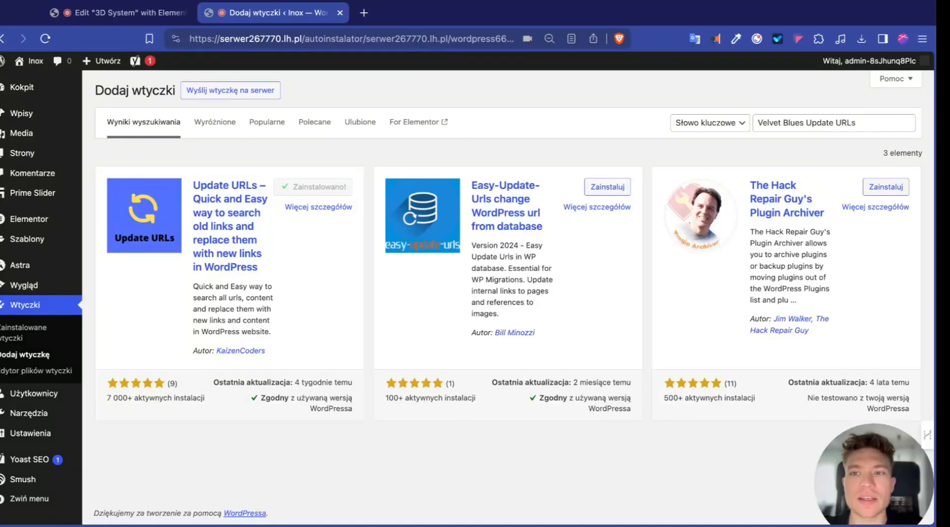
click(346, 189)
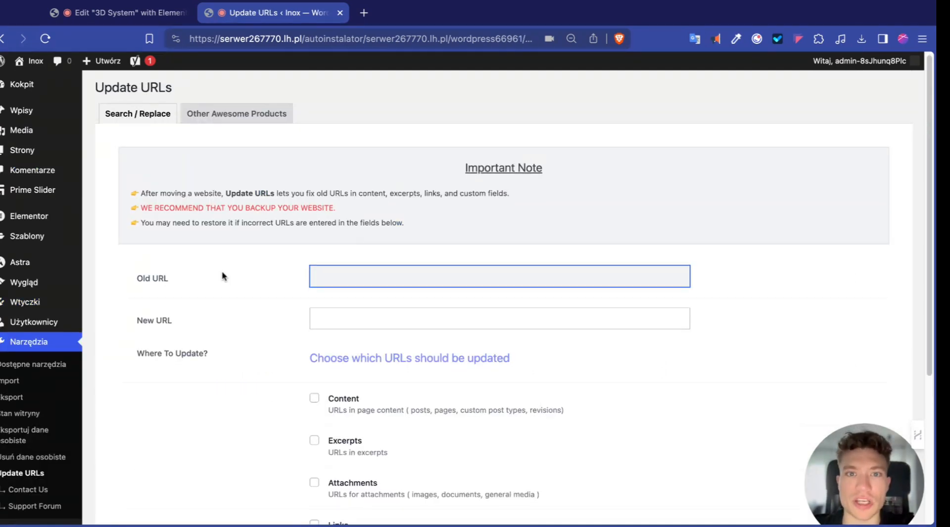
Step: Review the Update URLs search and replace form, including its Old URL and New URL fields
scroll(222, 273, down, 2)
scroll(206, 263, down, 2)
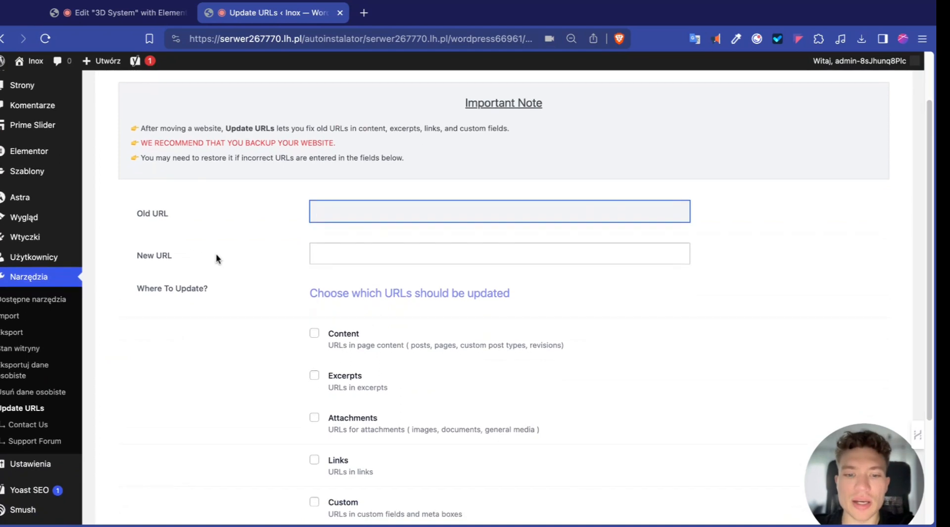
scroll(396, 273, up, 2)
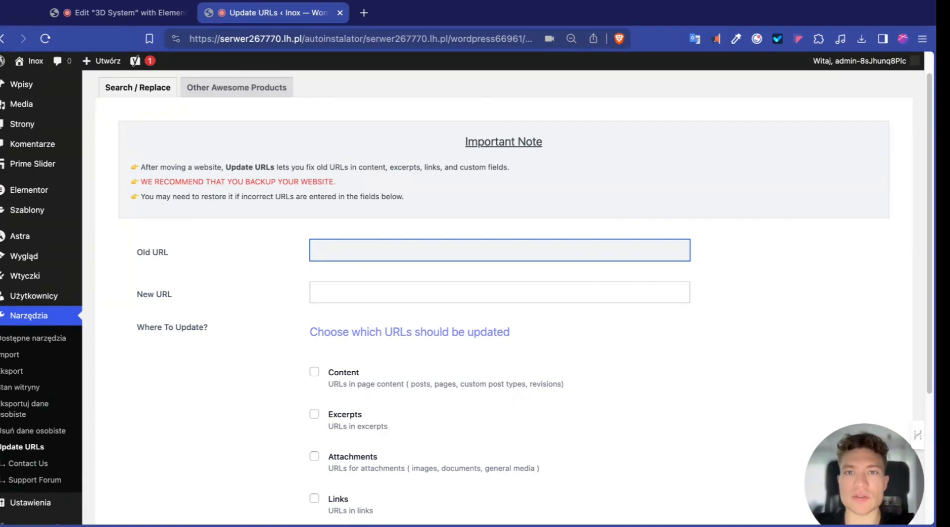
click(358, 292)
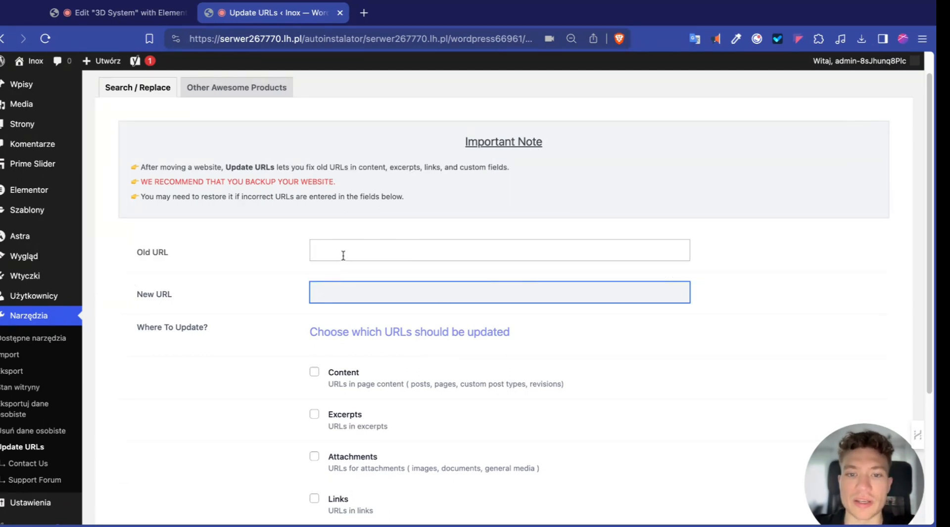
click(343, 252)
click(344, 293)
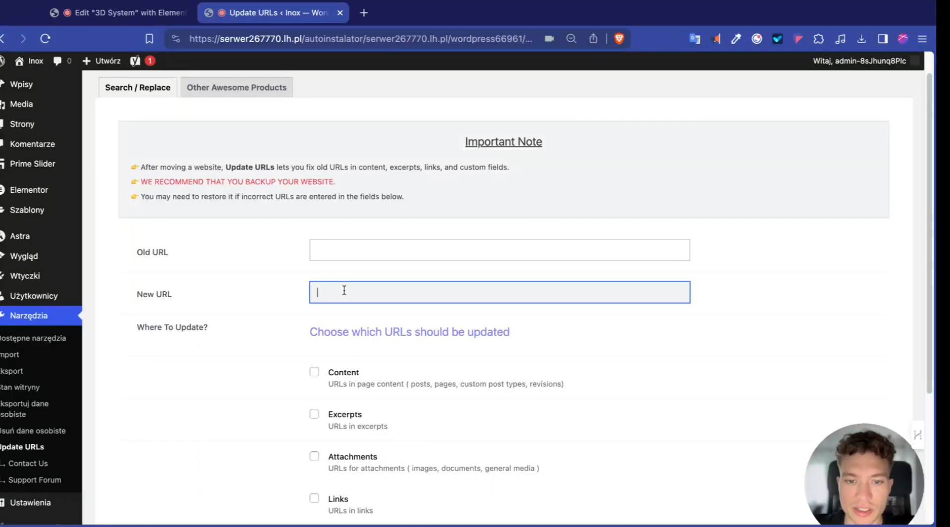
Step: Select Content and Excerpts as the places to update and run the URL update
scroll(341, 292, down, 3)
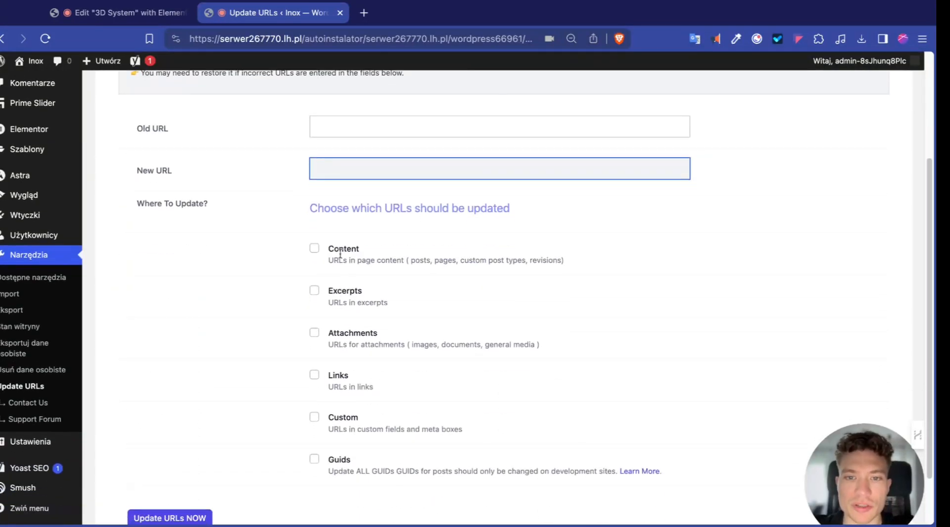
click(314, 249)
click(316, 292)
scroll(317, 293, down, 1)
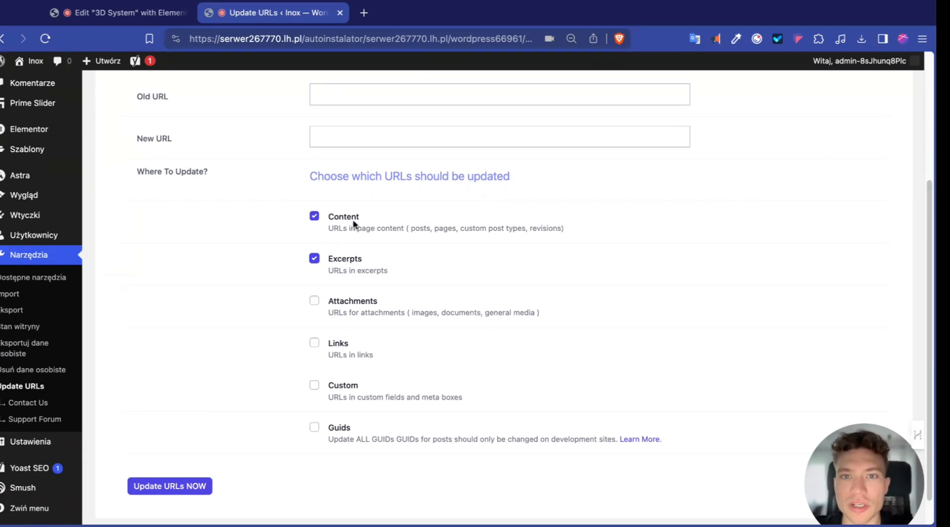
scroll(352, 223, down, 1)
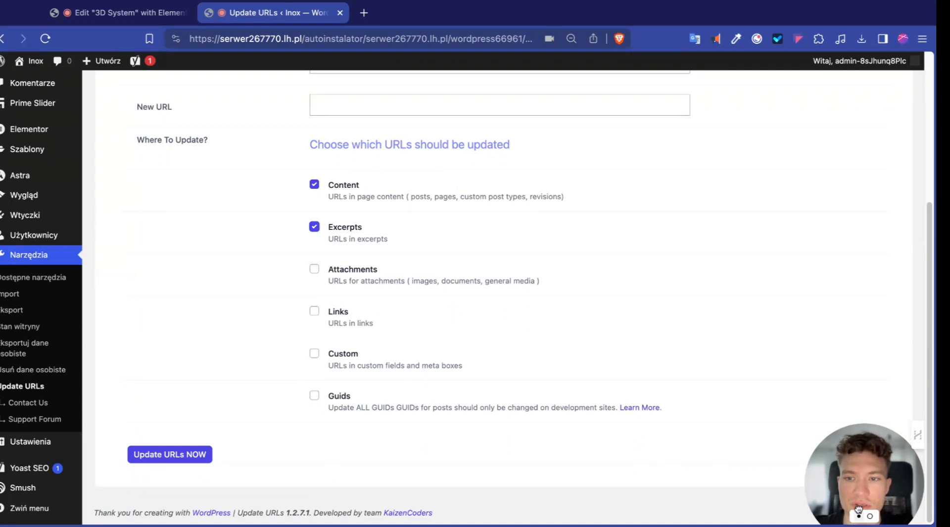
click(168, 454)
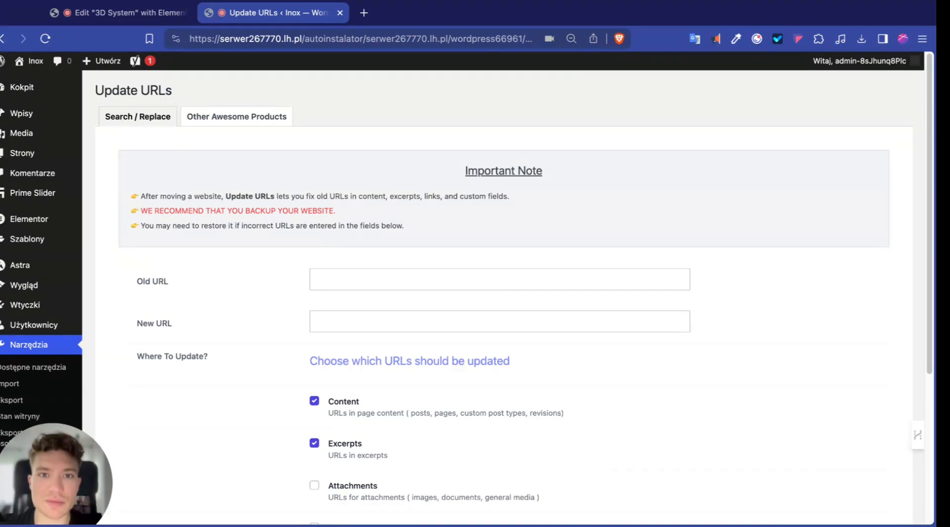
Step: Deactivate and delete the Update URLs plugin from the installed plugins
mouse_move(40, 305)
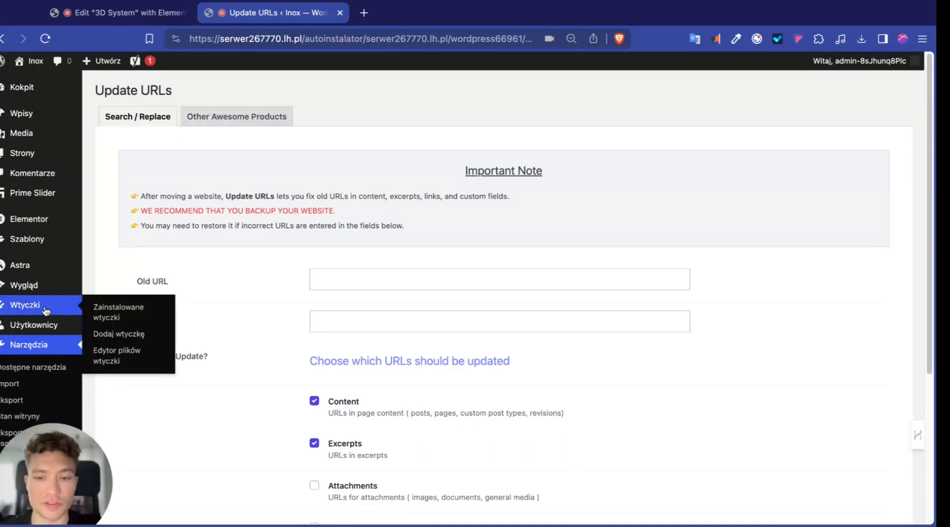
click(115, 312)
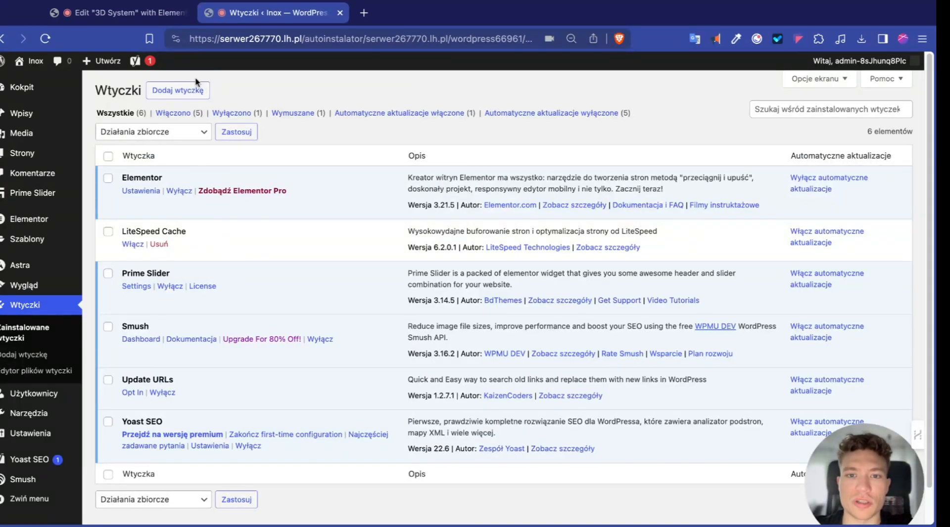
scroll(195, 401, down, 1)
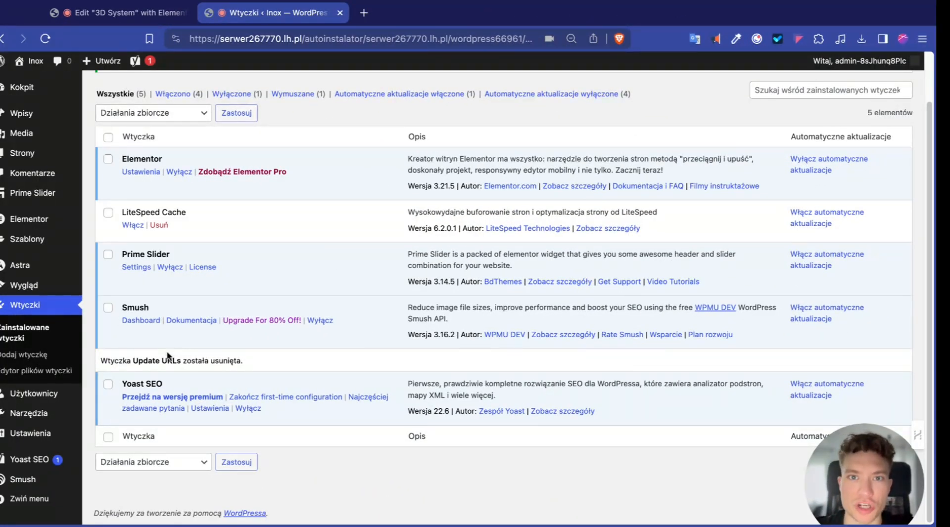
scroll(167, 354, up, 1)
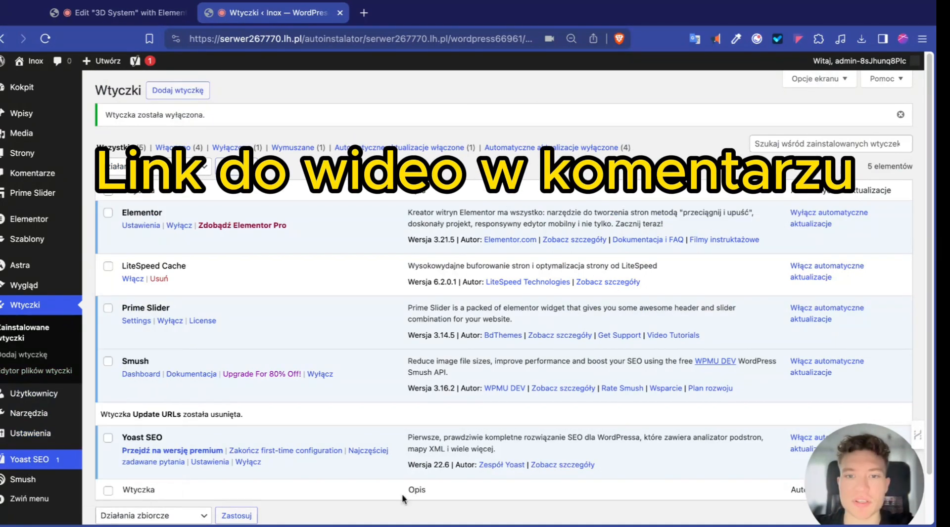
drag(871, 456, 860, 315)
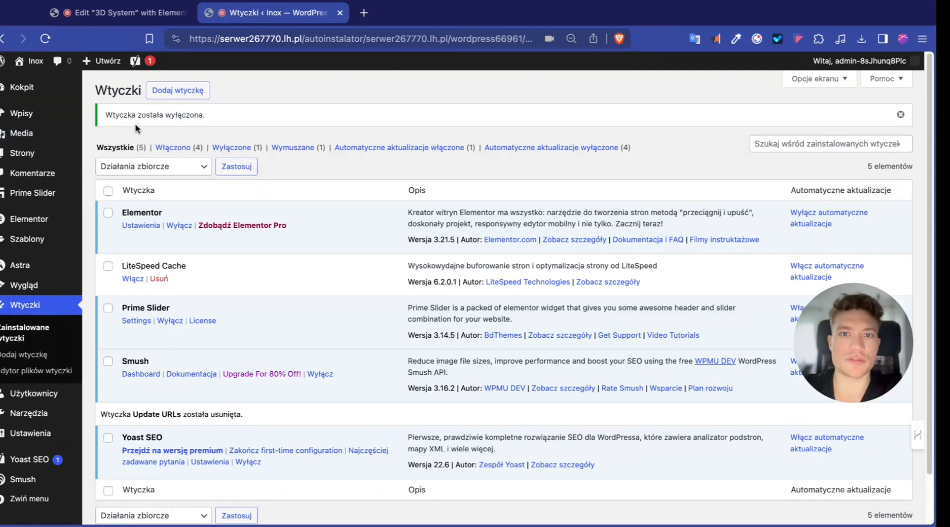
scroll(136, 120, down, 1)
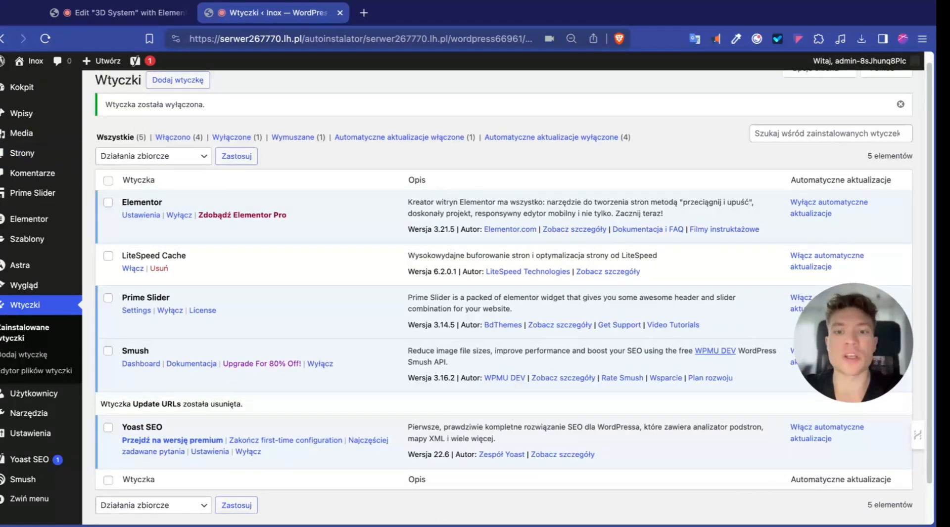
scroll(20, 268, down, 2)
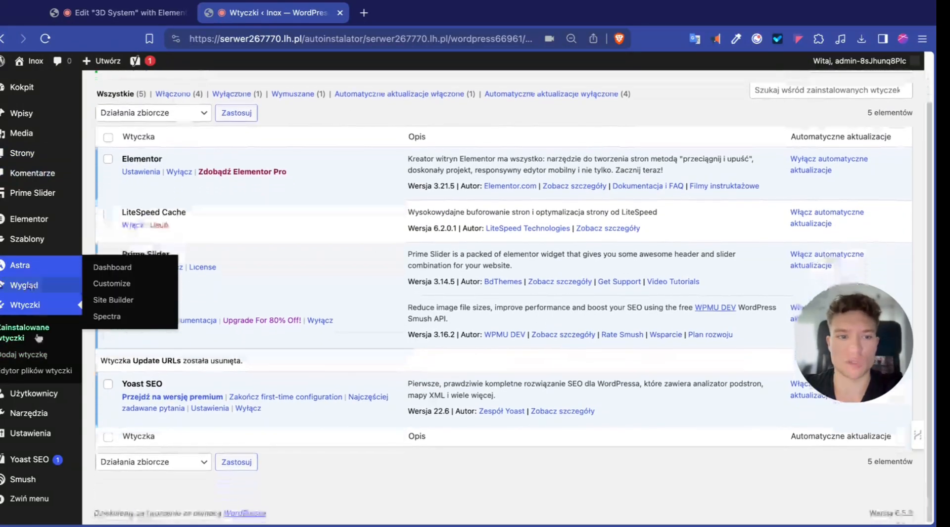
Step: Open the permalink settings, set the permalink structure to Prosty (plain) and save the changes
mouse_move(59, 440)
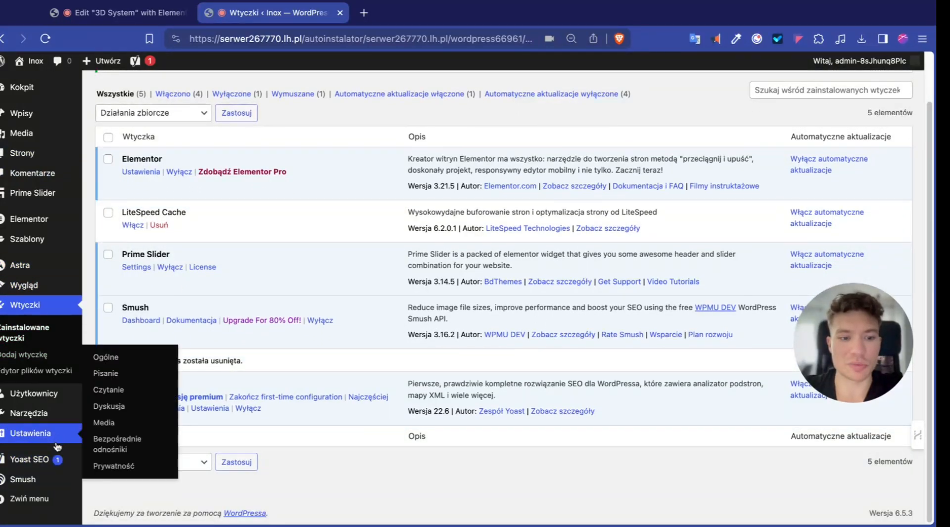
scroll(57, 440, up, 1)
mouse_move(54, 420)
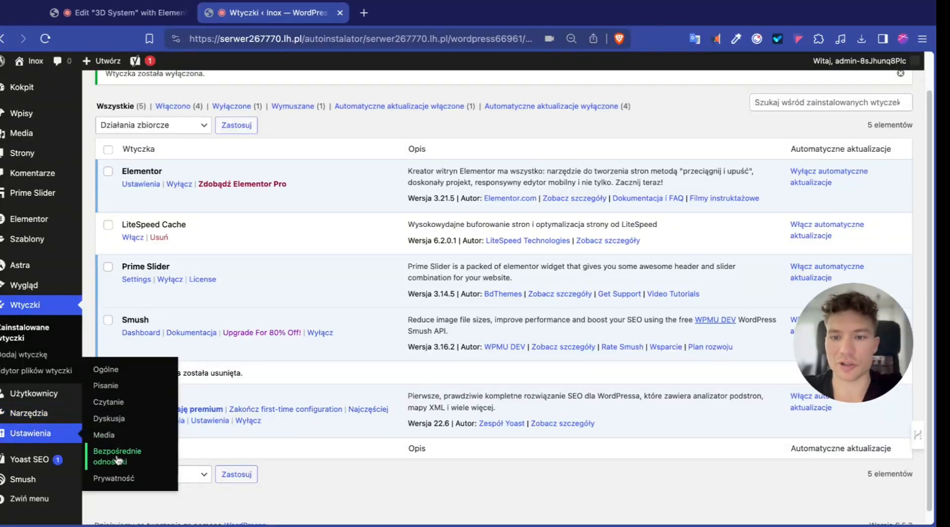
click(118, 461)
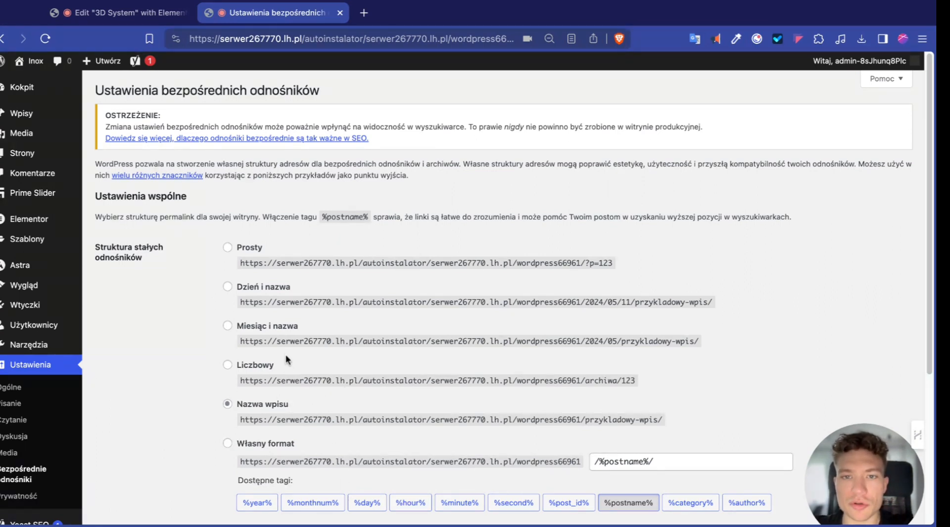
click(257, 247)
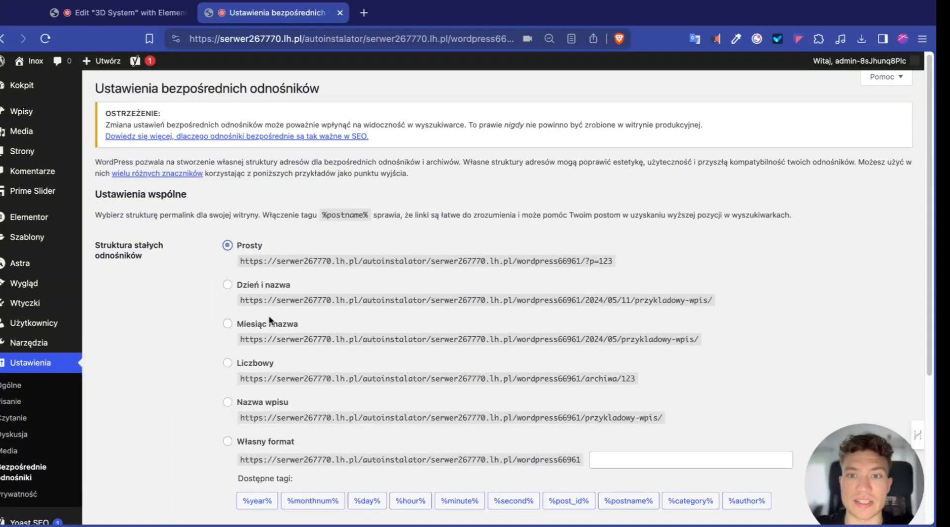
scroll(262, 396, down, 5)
scroll(262, 421, down, 1)
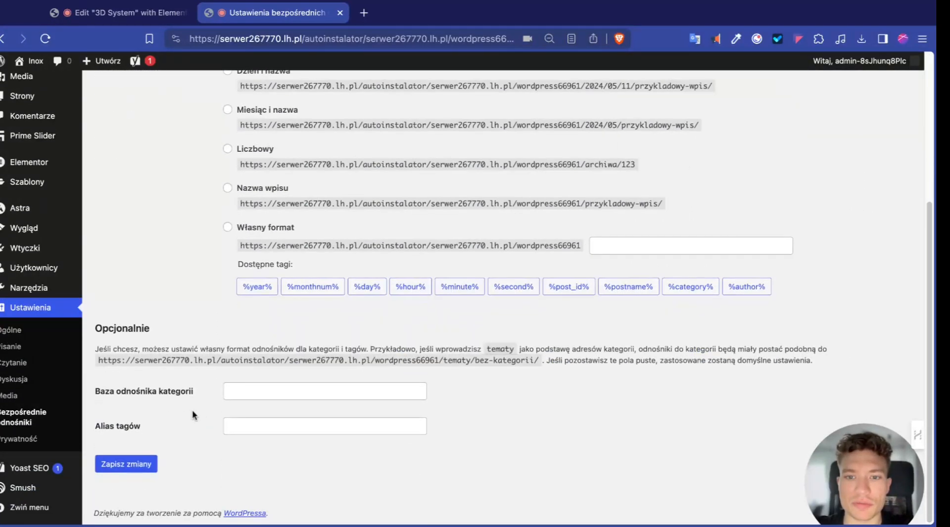
click(133, 465)
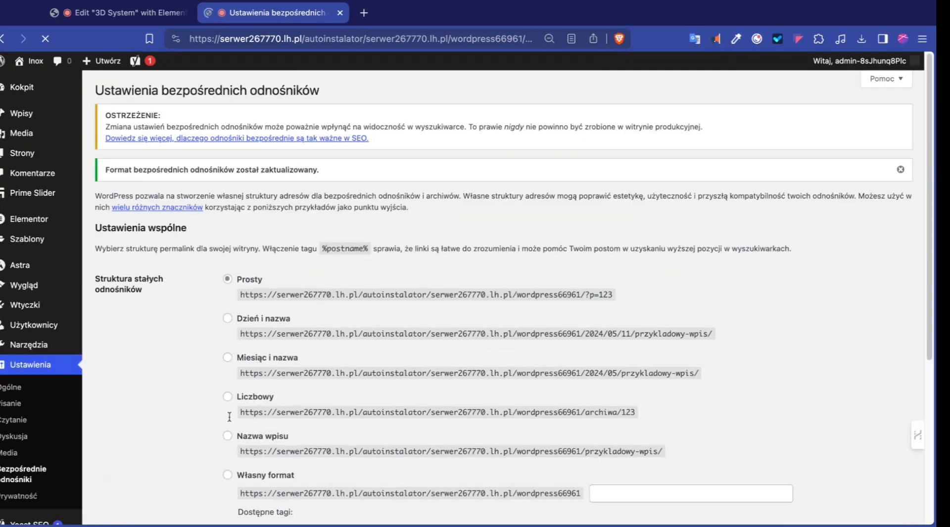
Step: Set the permalink structure to Nazwa wpisu (post name) and save the changes
scroll(312, 383, down, 10)
scroll(299, 377, up, 5)
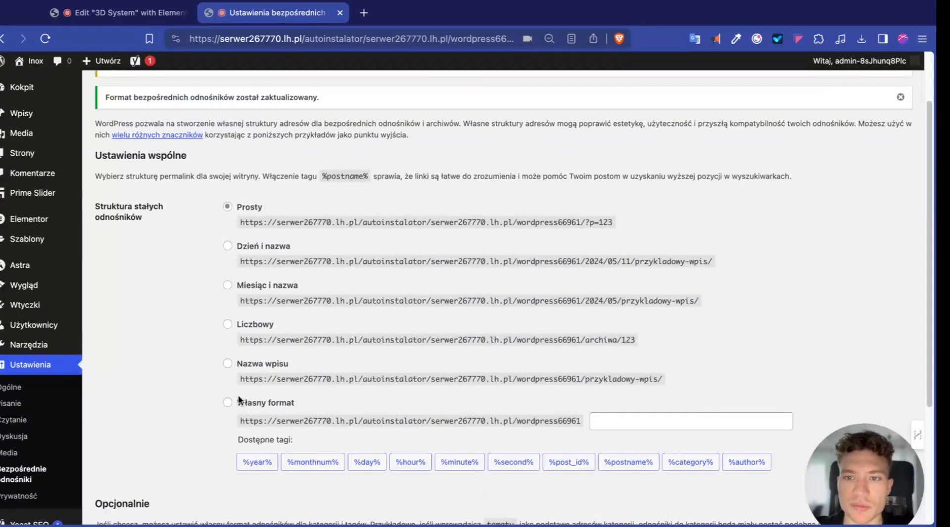
scroll(238, 394, up, 1)
click(243, 382)
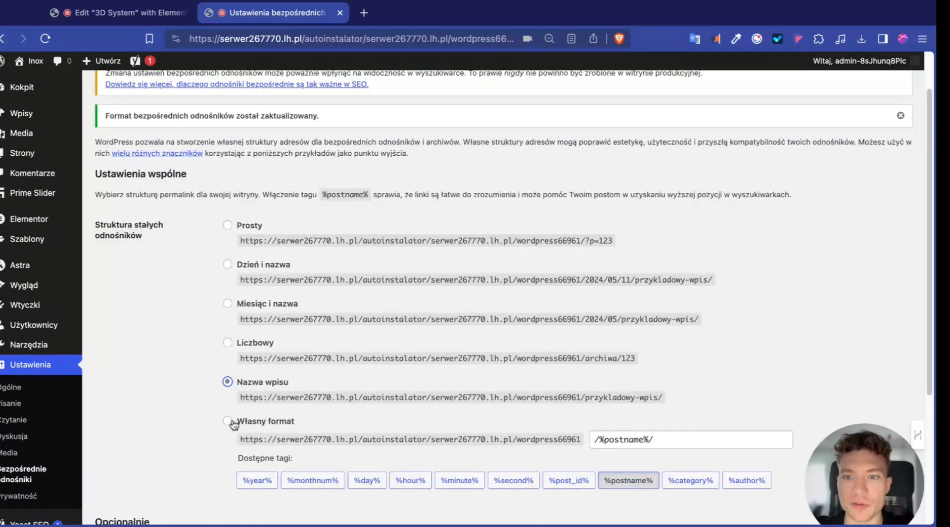
scroll(233, 421, down, 3)
scroll(163, 415, down, 3)
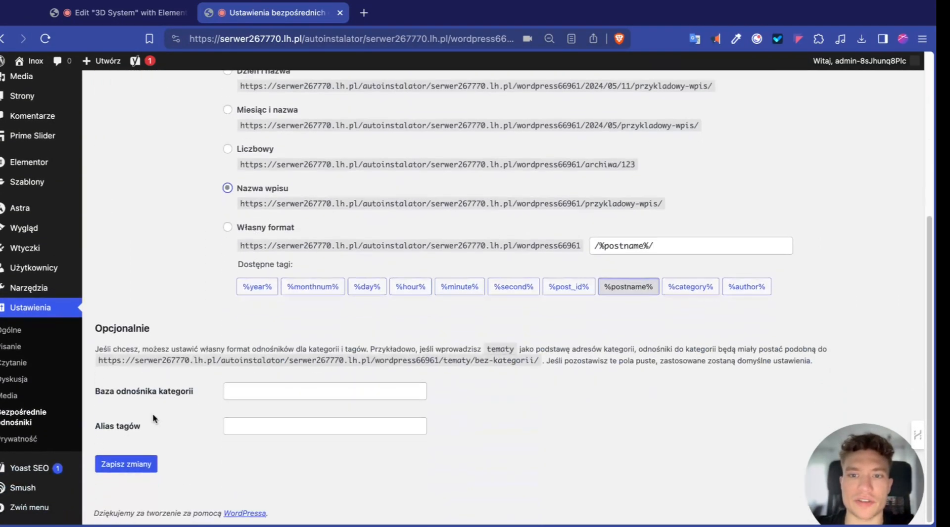
click(155, 461)
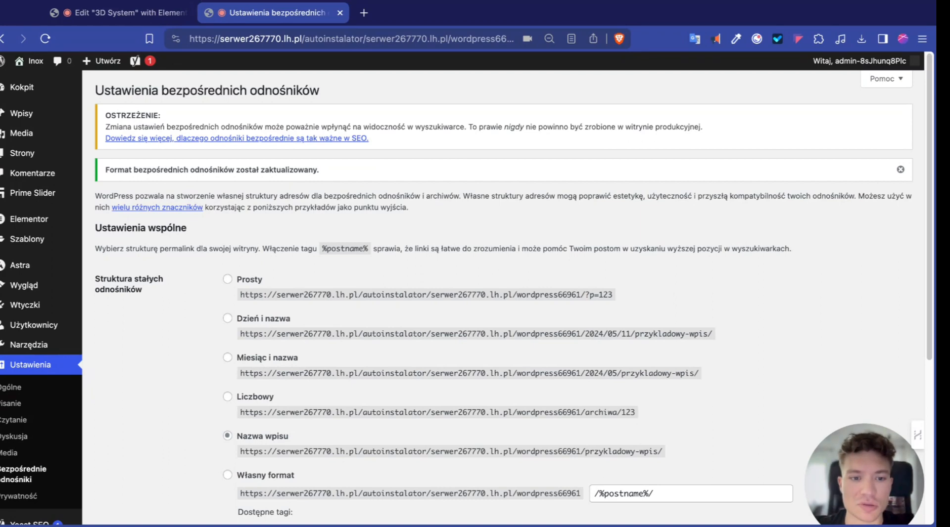
Step: Visit the site's front page, open it in Elementor and look through the 3D System page content in the editor
mouse_move(35, 61)
click(34, 79)
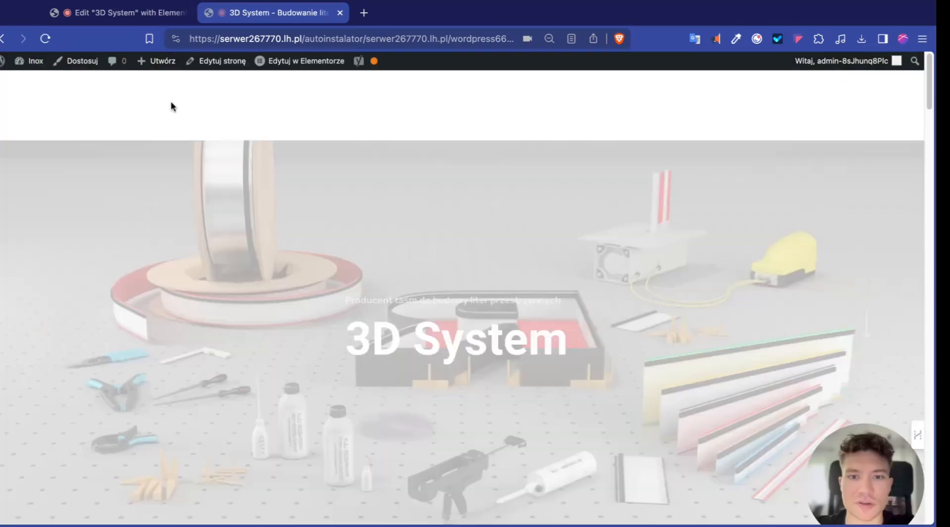
mouse_move(303, 65)
click(289, 79)
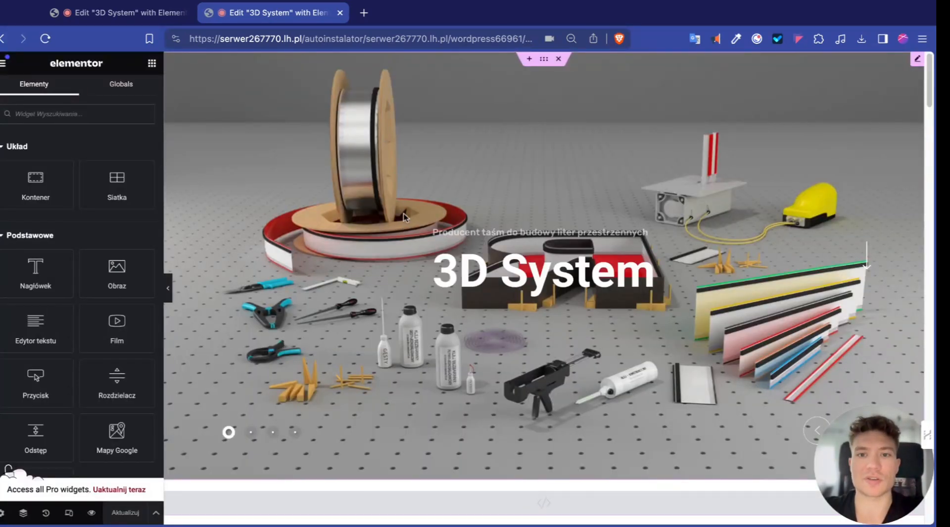
scroll(441, 233, down, 10)
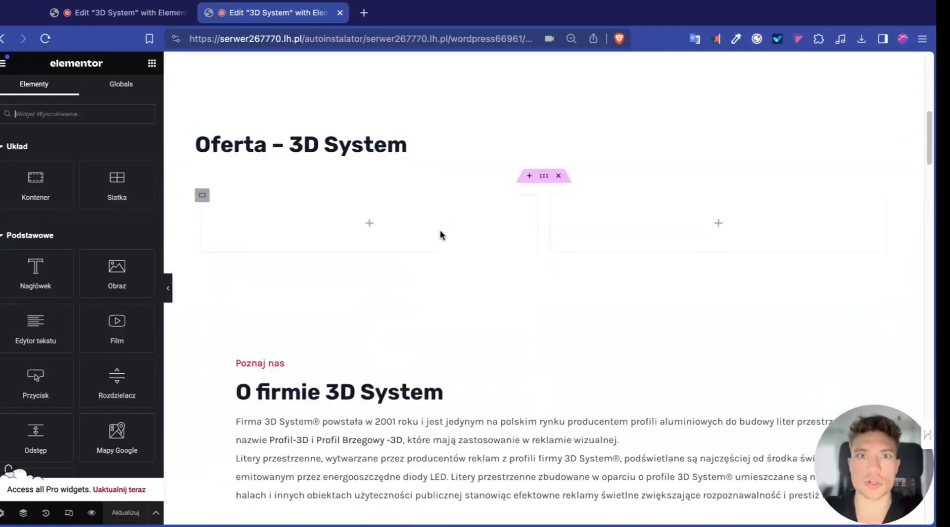
scroll(441, 233, down, 3)
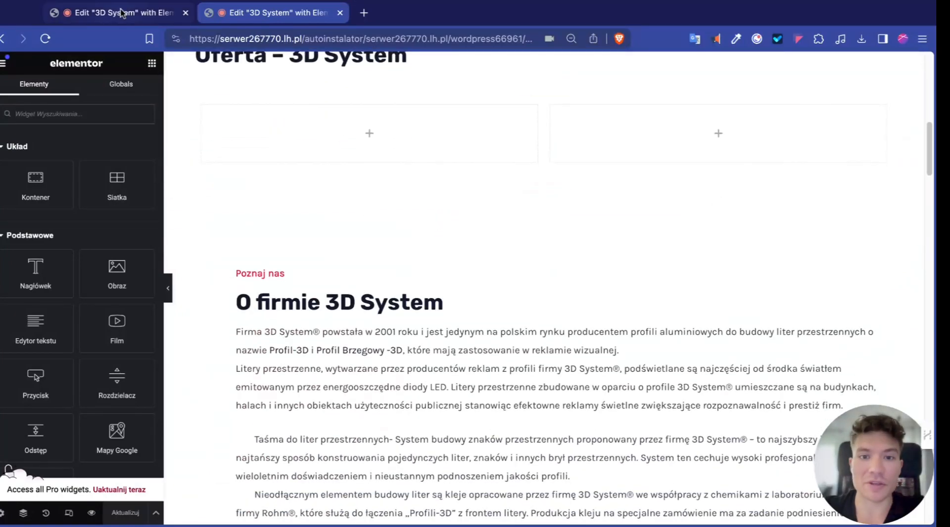
Step: From the site in the other Elementor browser tab, create a new page titled "11" and save it as a draft
click(122, 13)
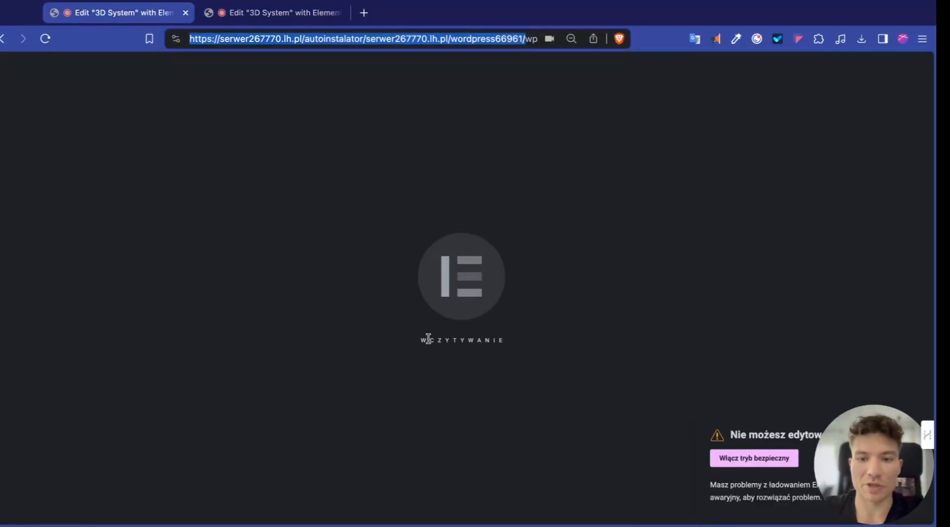
click(2, 38)
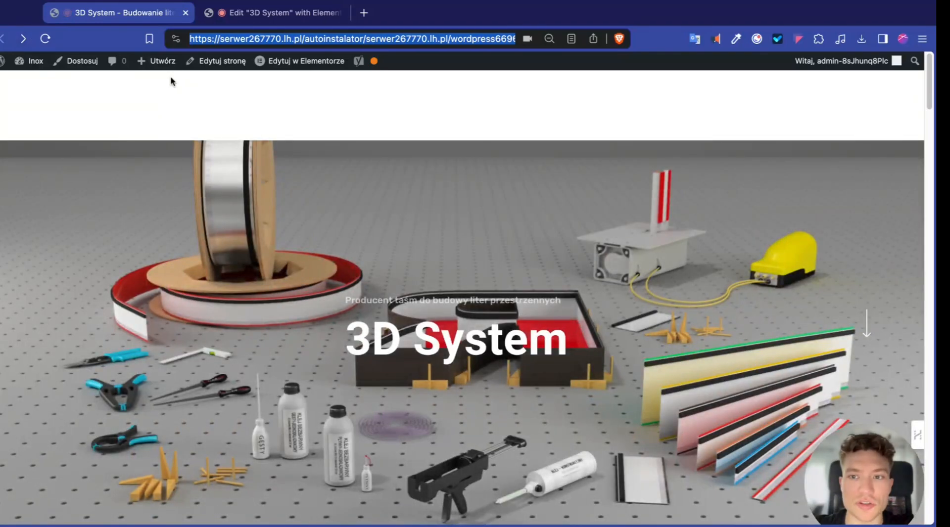
mouse_move(159, 61)
click(161, 113)
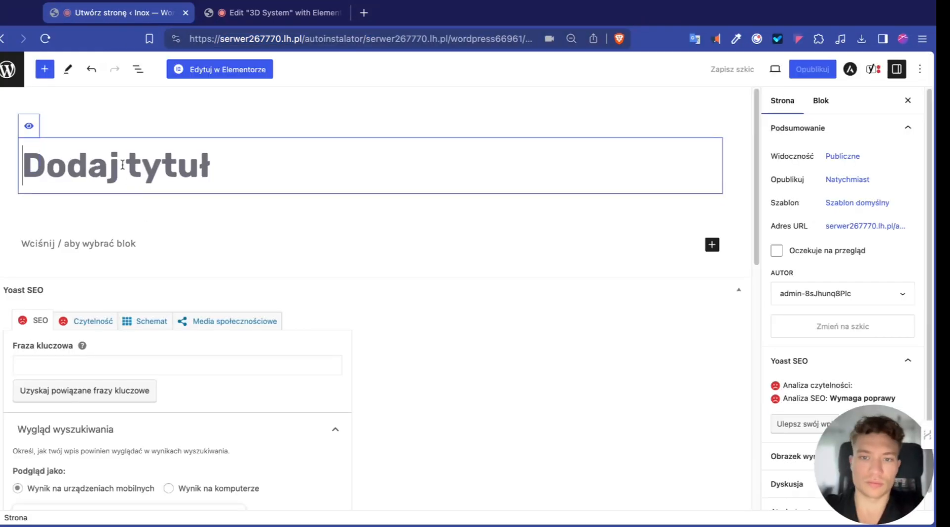
text(11)
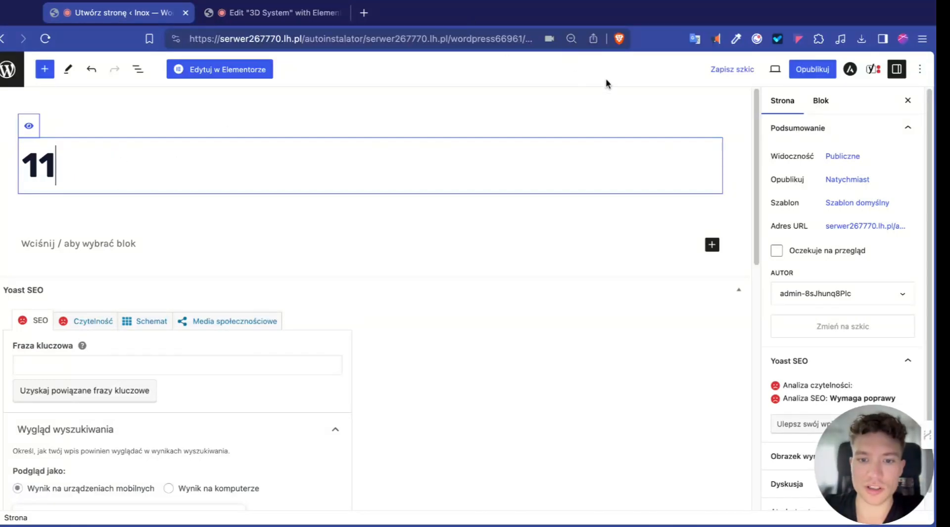
click(722, 70)
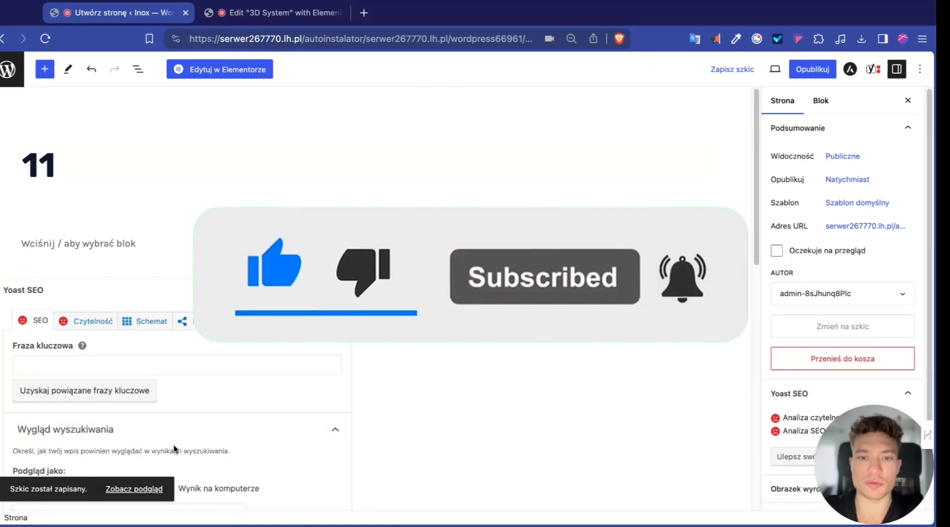
drag(837, 462, 718, 330)
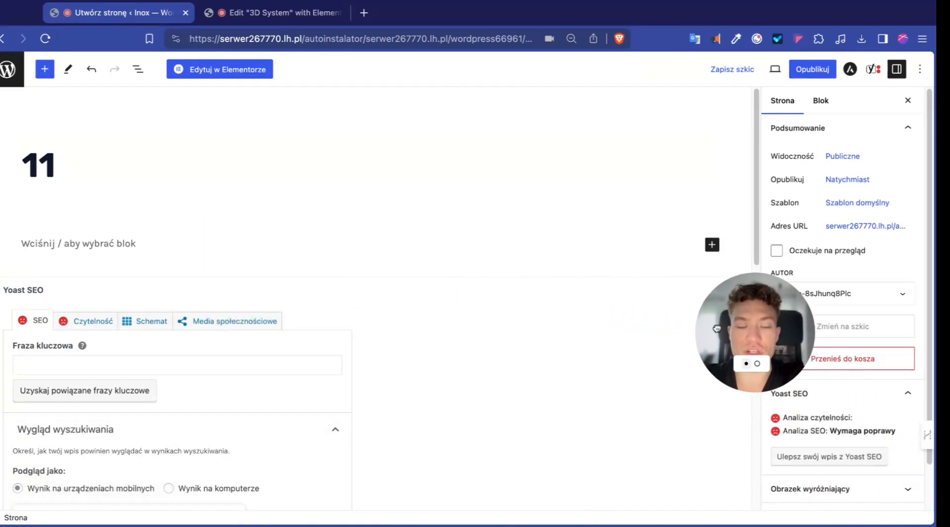
click(761, 366)
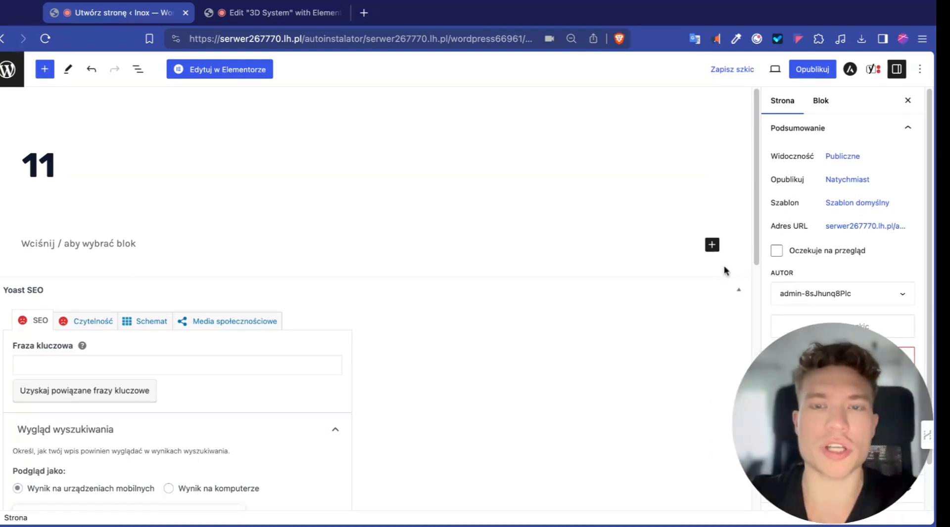